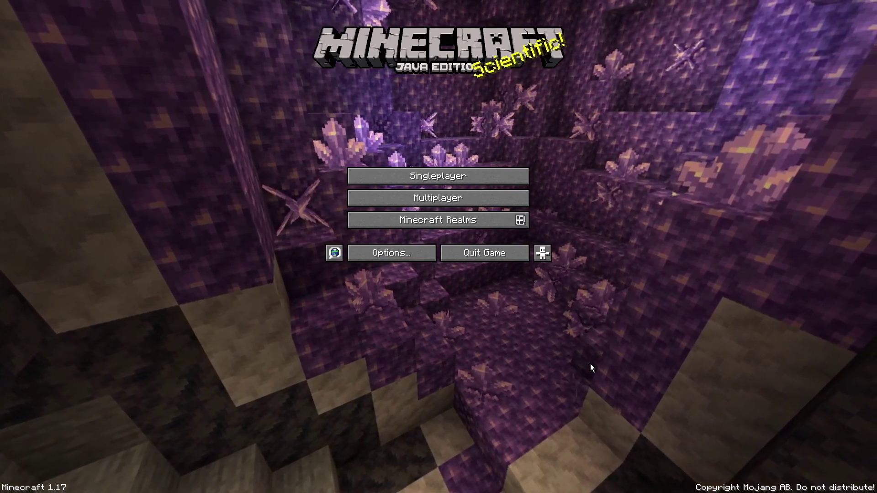
Create a new world with Creative mode and cheats on, spawning in a badlands canyon.
left_click(516, 180)
left_click(517, 492)
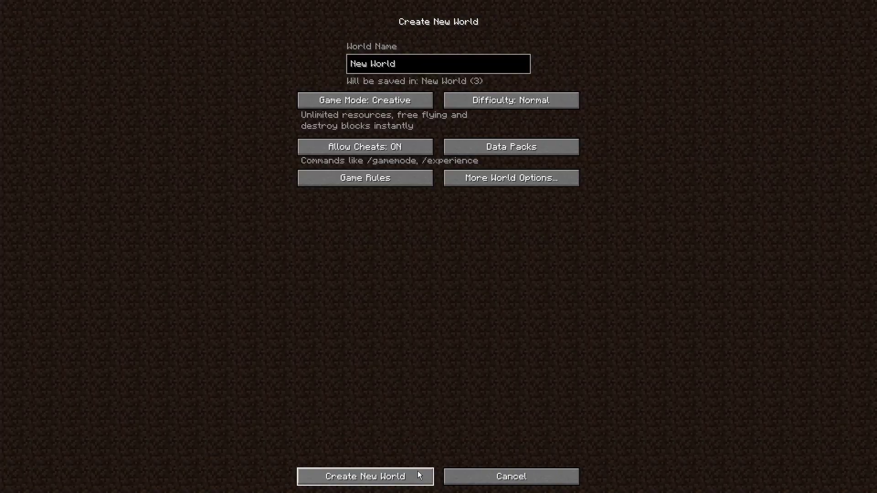
left_click(418, 471)
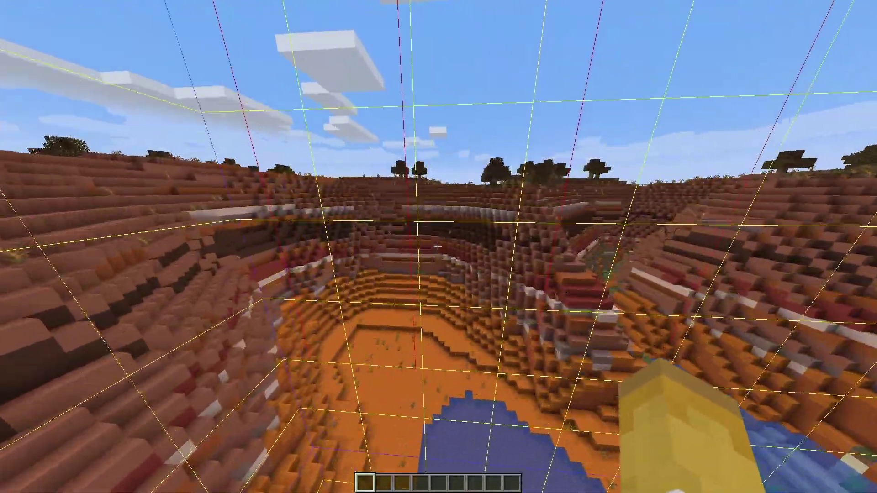
type("/locate")
Locate the nearest swamp (about 1,232 blocks away) with /locatebiome and teleport there.
key("Tab")
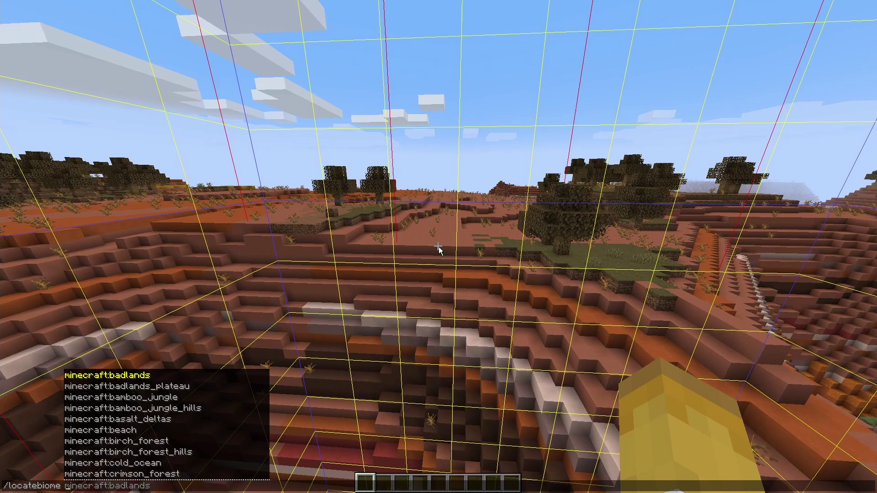
type("sw")
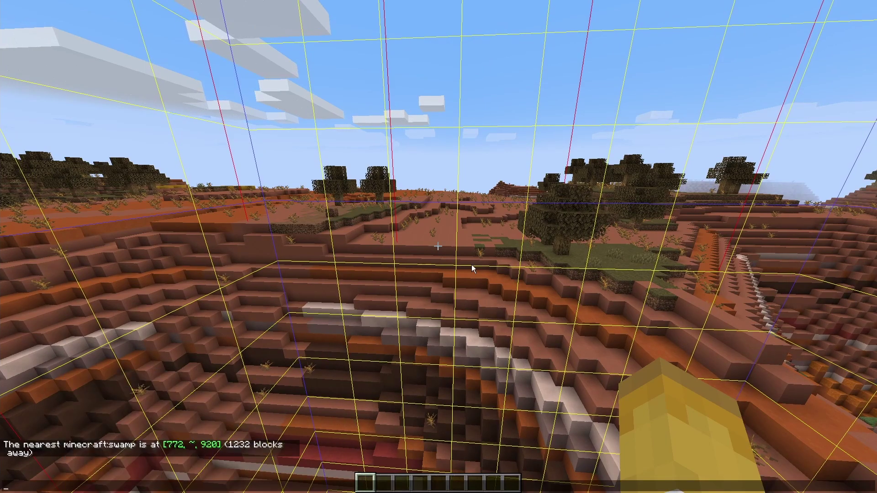
left_click(196, 449)
key("Return")
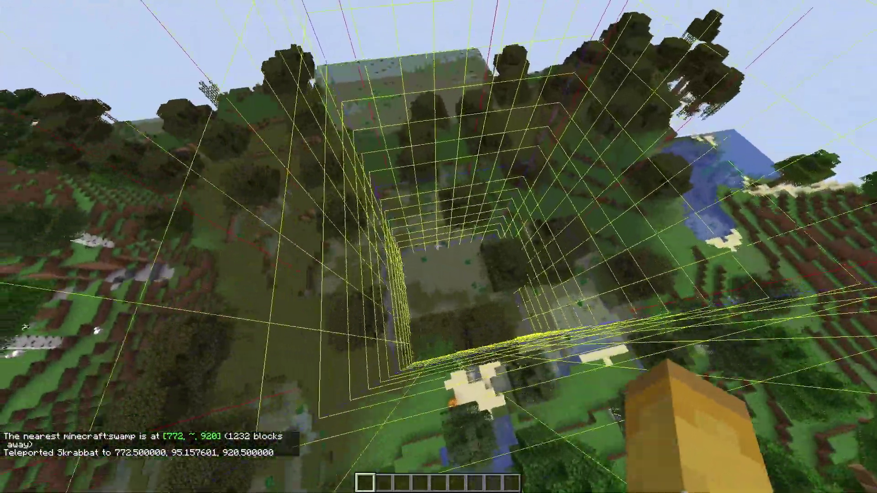
With the debug overlay on, dig under the clay to diamond ore at y≈11, then fly up.
key("F3")
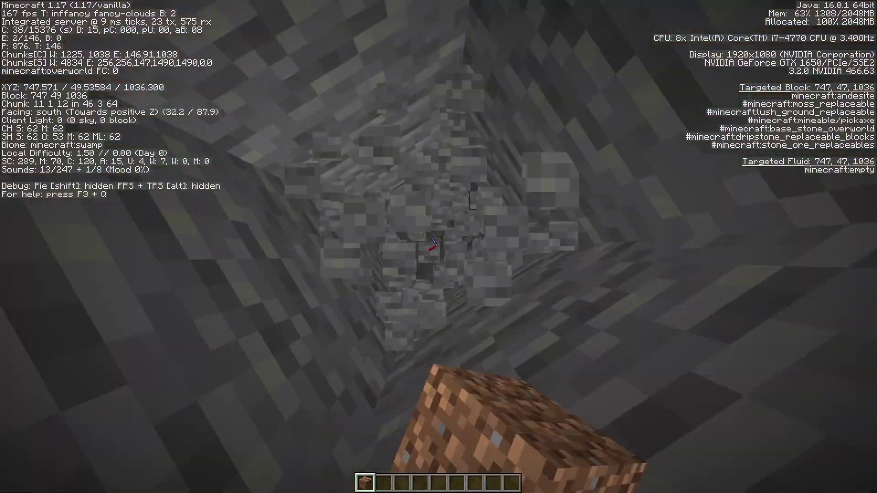
left_click(438, 247)
left_click(438, 247)
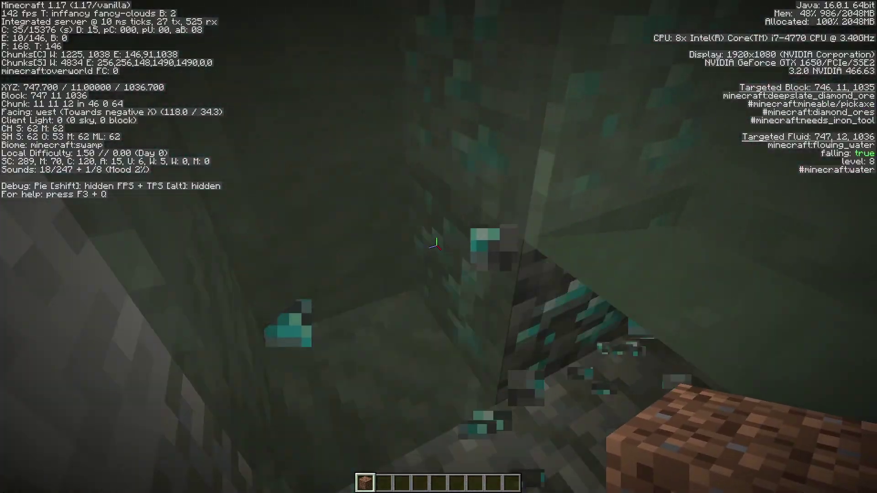
key("space")
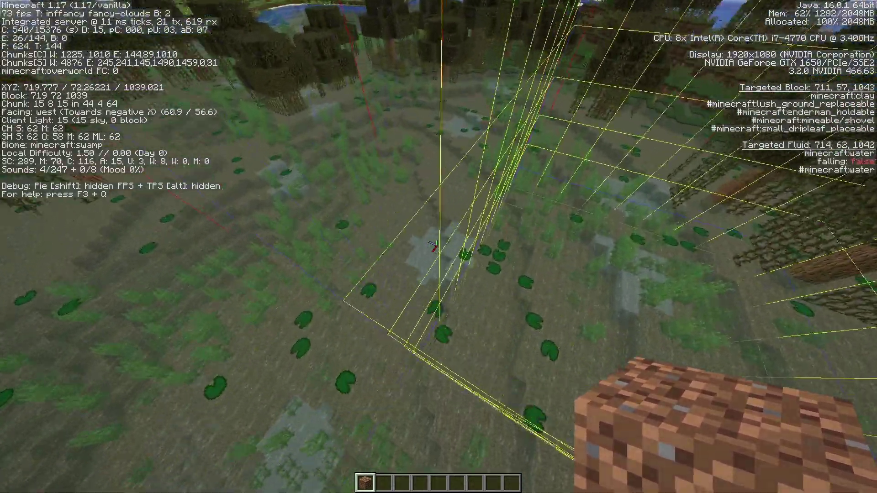
Dig a second shaft under another clay patch into deepslate and pillar out with dirt.
key("F3+g")
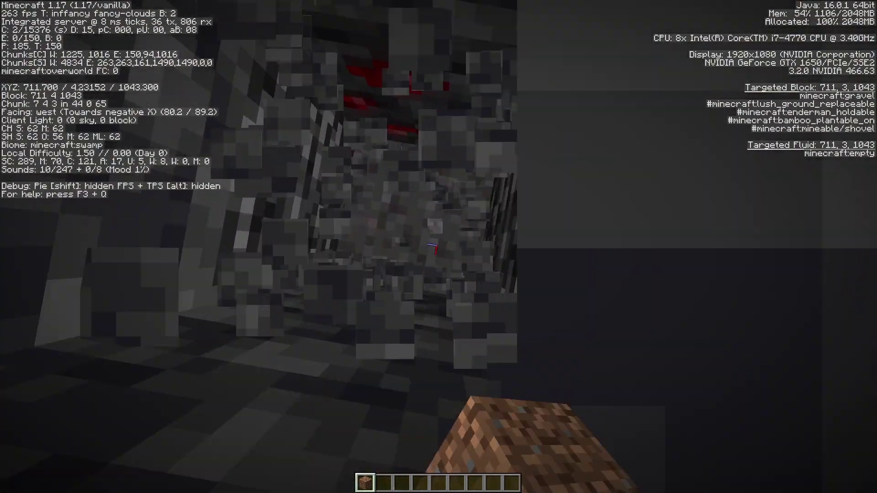
key("space")
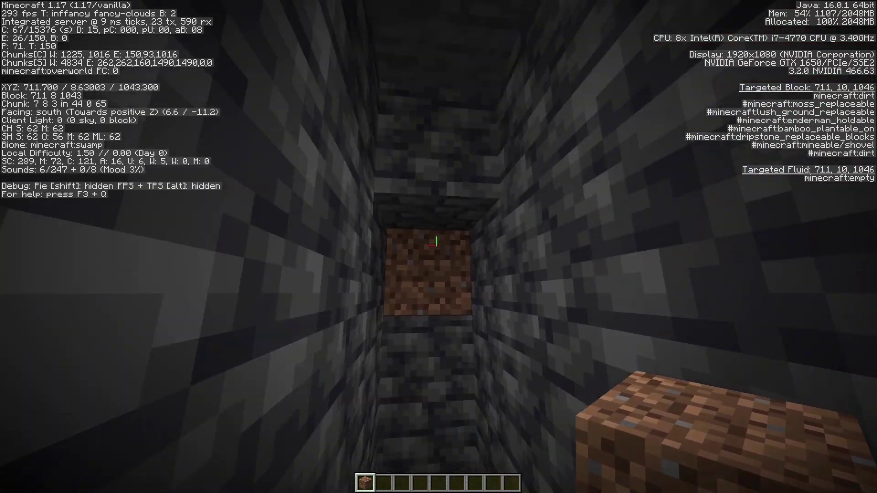
right_click(436, 241)
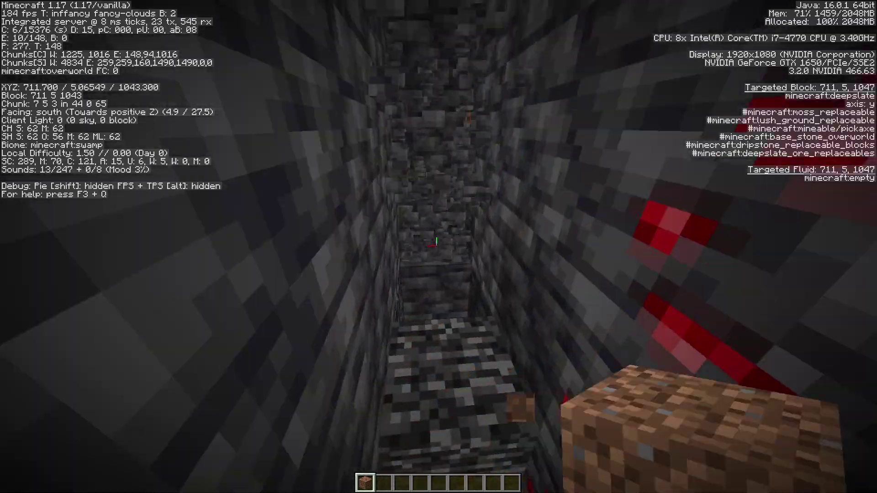
right_click(436, 241)
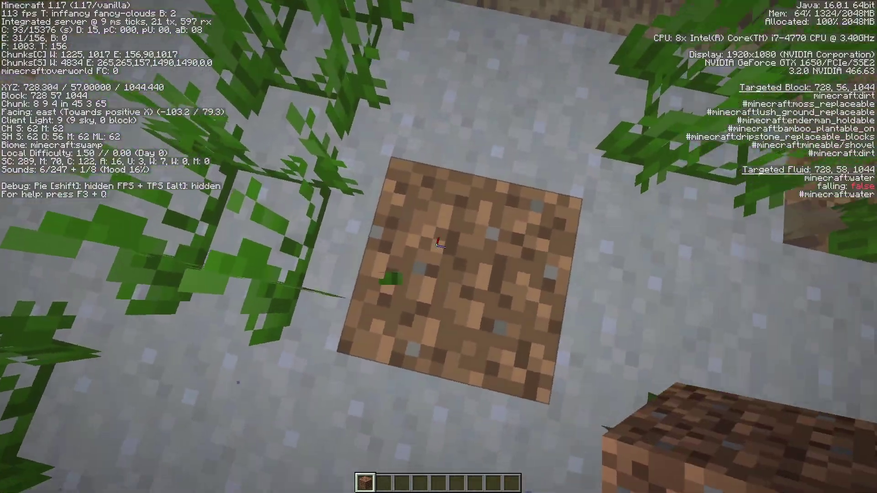
Break the dirt over a third clay patch and mine down to the deepslate lava cave.
left_click(439, 245)
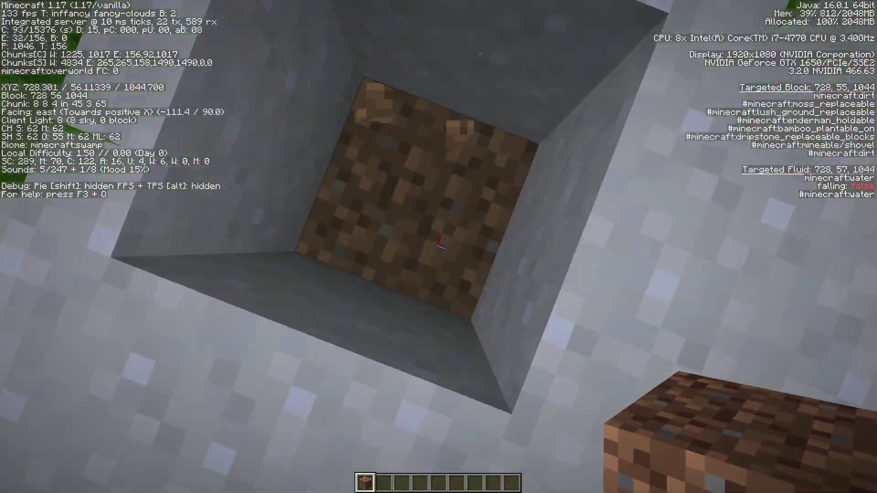
left_click(439, 245)
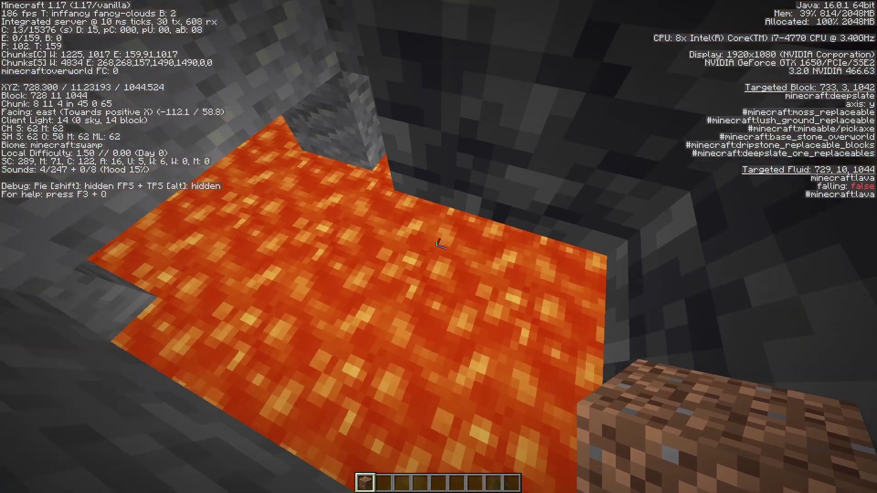
Run the recalled /fill command replacing lava with air twice.
key("t")
key("Up")
key("Return")
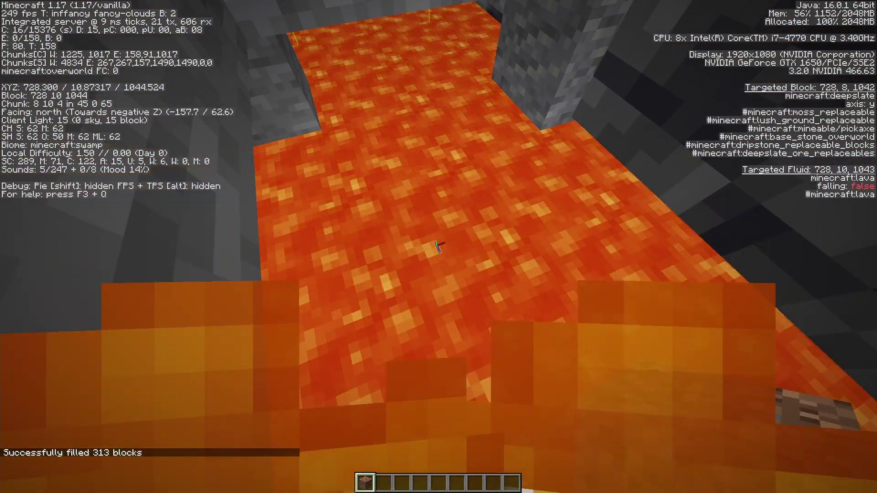
key("t")
key("Up")
key("Up")
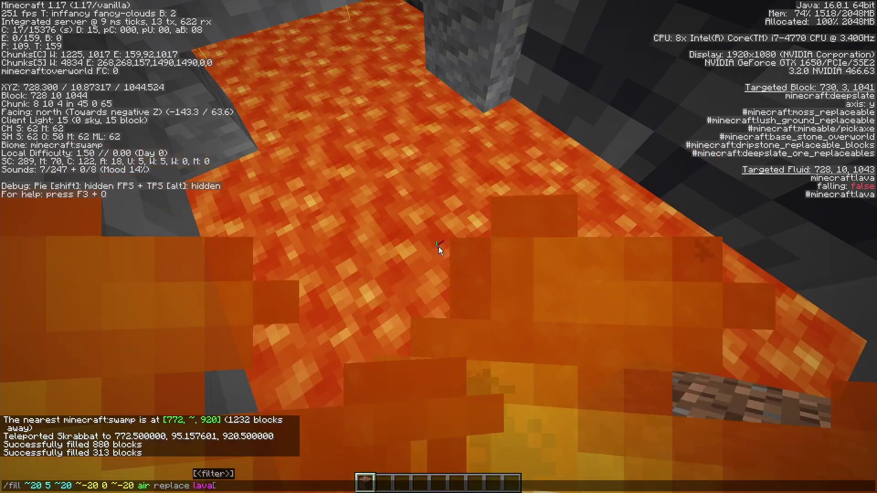
key("Return")
Change the fill command's height to 10 and run it to clear the remaining lava.
key("t")
key("Up")
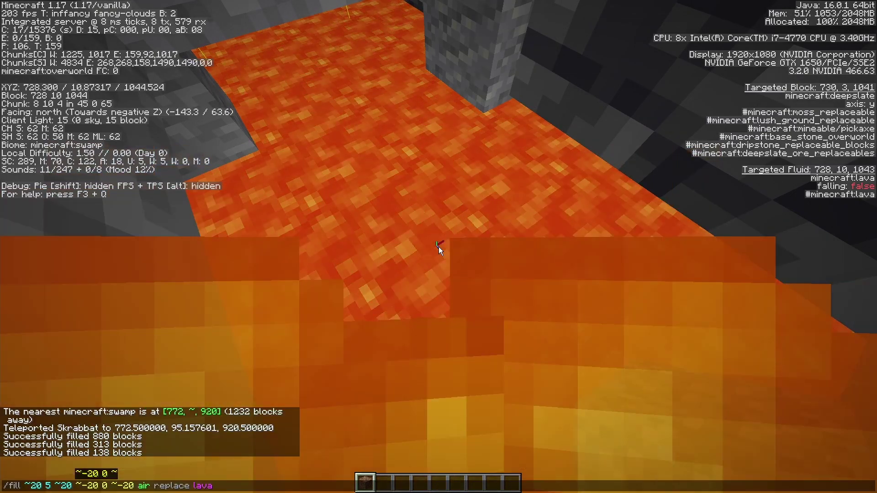
key("ctrl+Left")
key("ctrl+Left")
key("ctrl+Left")
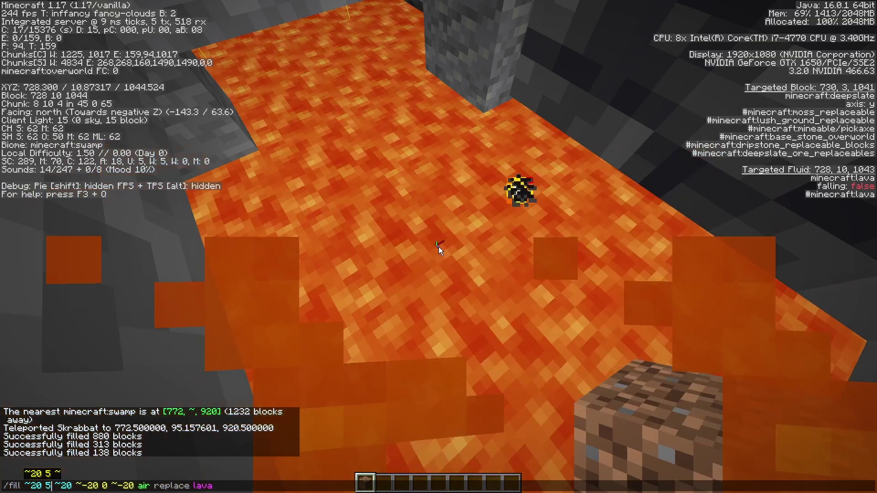
key("BackSpace")
type("10")
key("Return")
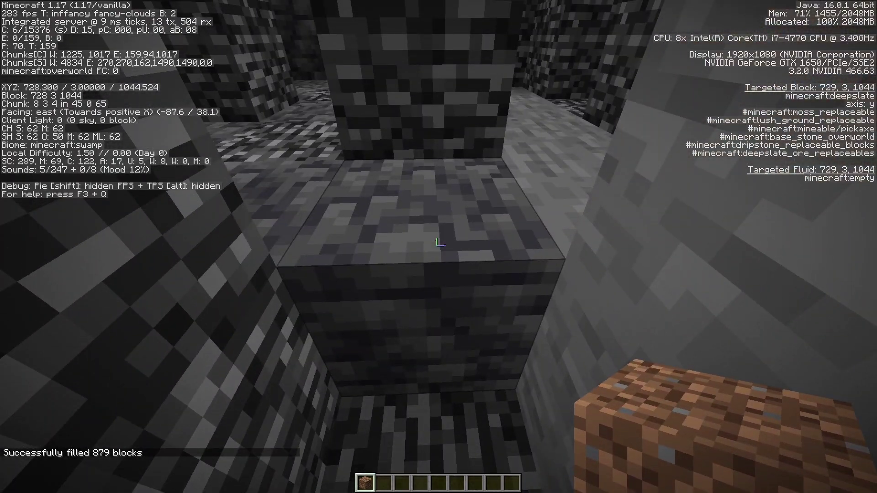
Fly down into the deepslate tunnel and look around the cave.
key("space")
key("space")
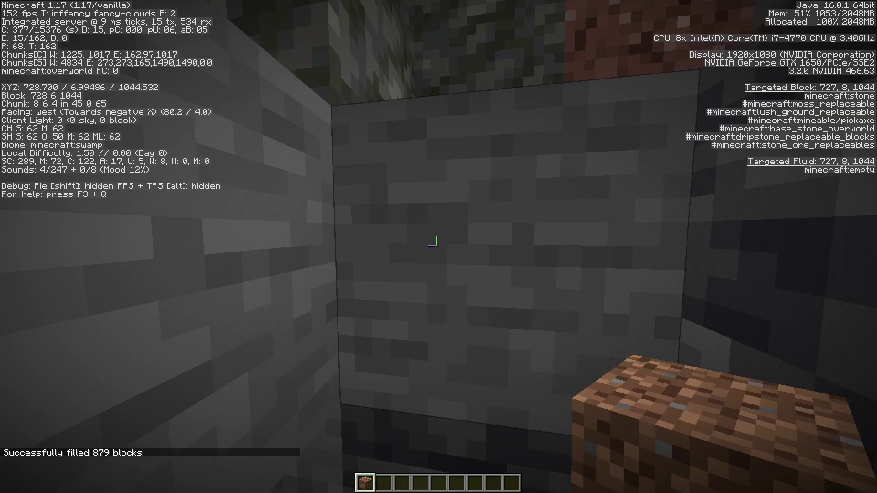
key("shift")
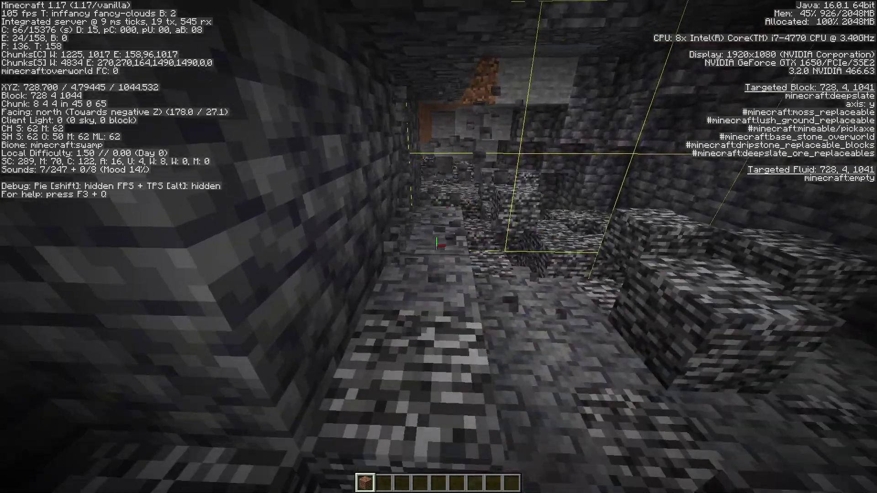
key("w")
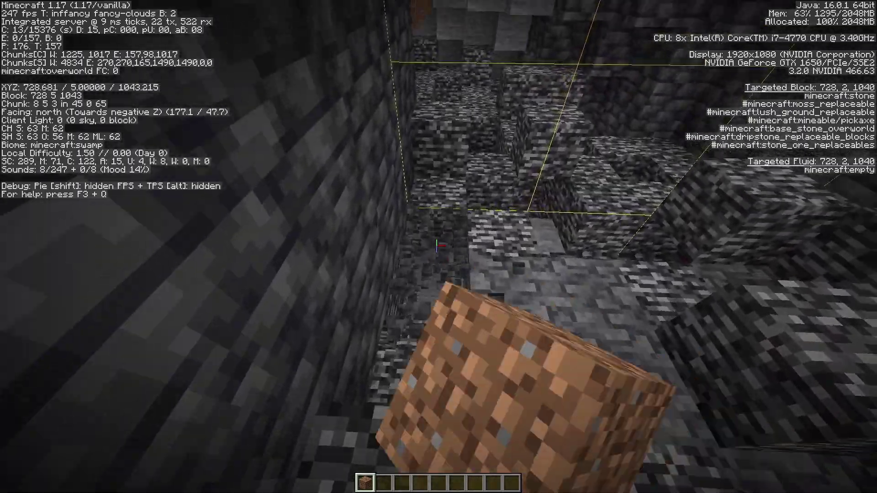
key("space")
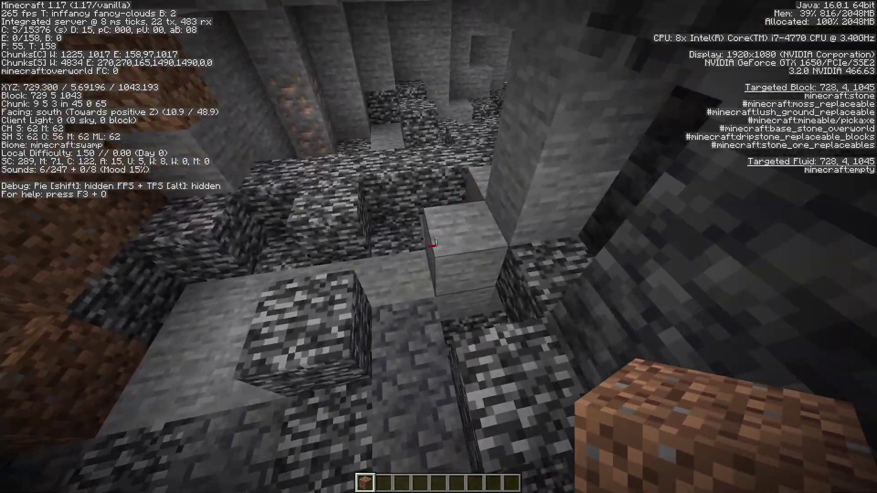
key("w")
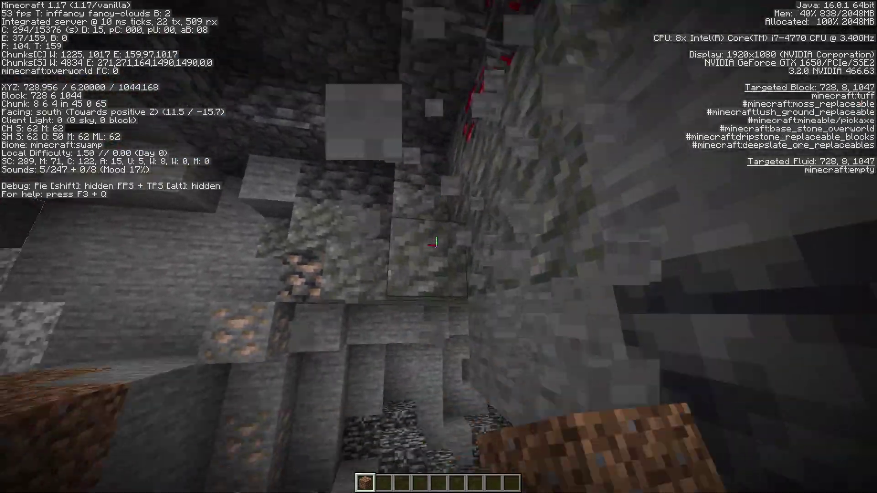
key("w")
key("s")
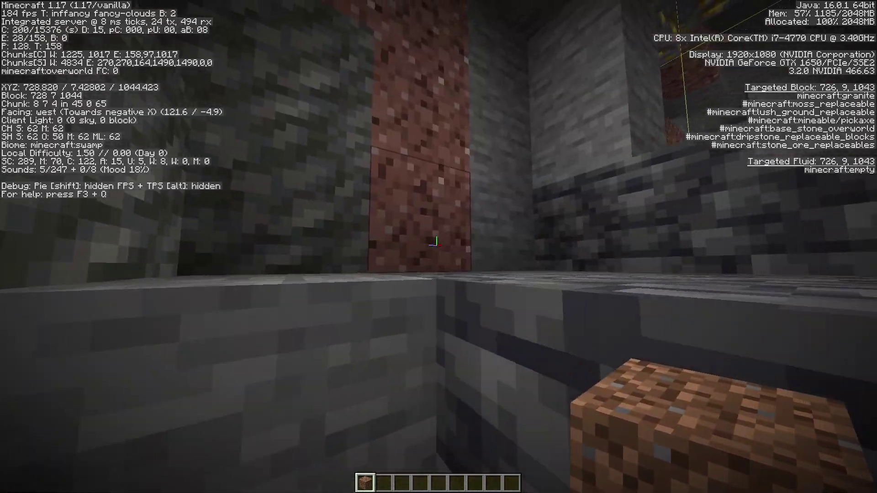
Fly up the shaft and settle level with the deepslate diamond ore wall.
key("space")
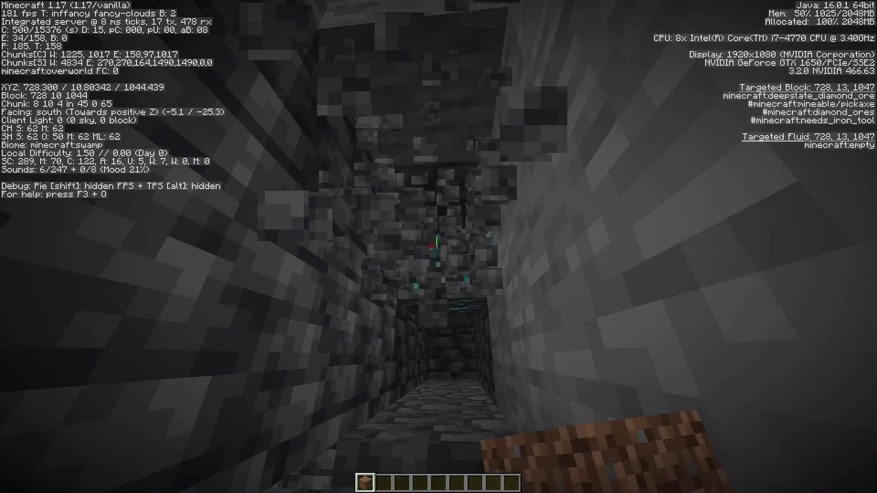
key("space")
key("space")
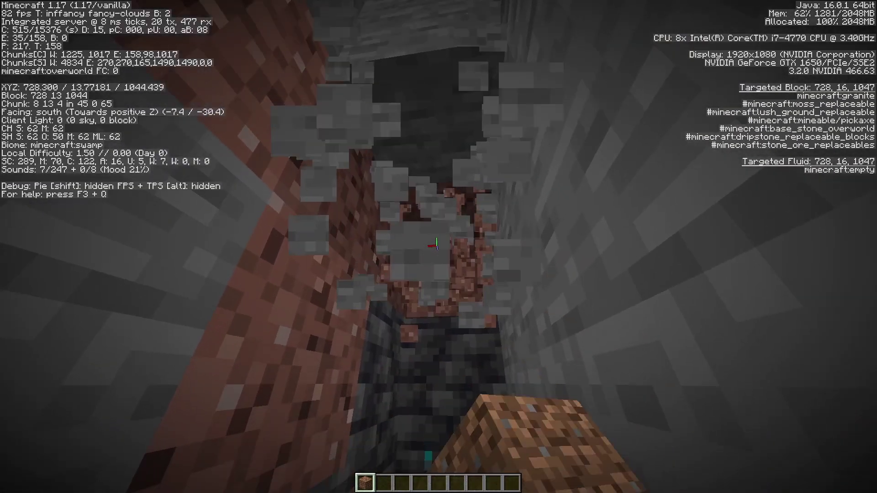
key("shift")
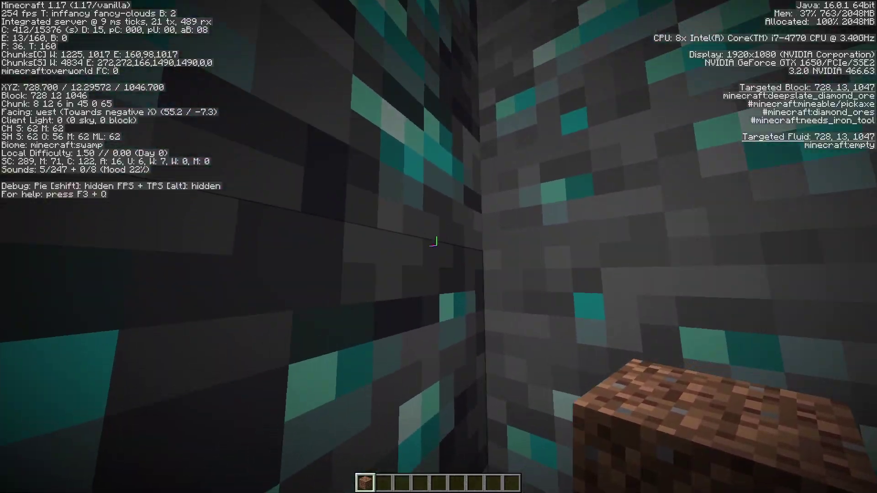
Fill the shaft beside the diamonds with dirt and pillar up to the surface.
left_click_drag(435, 243, 435, 243)
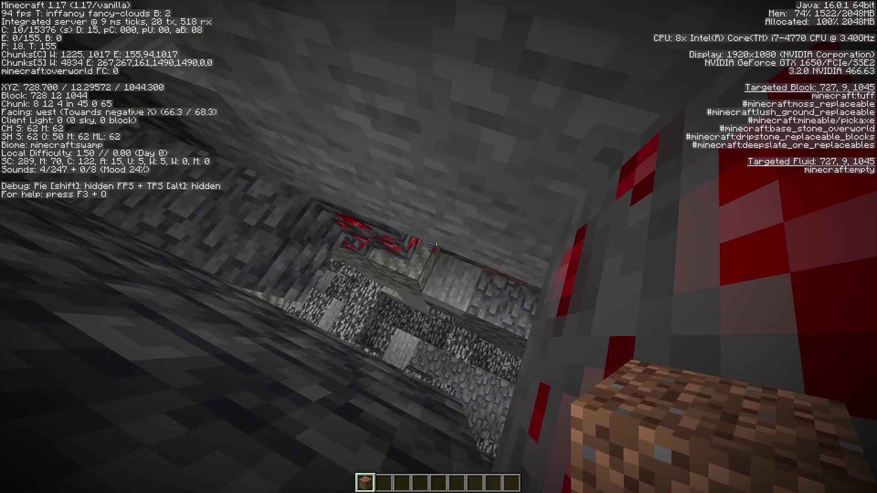
right_click(438, 247)
right_click(439, 247)
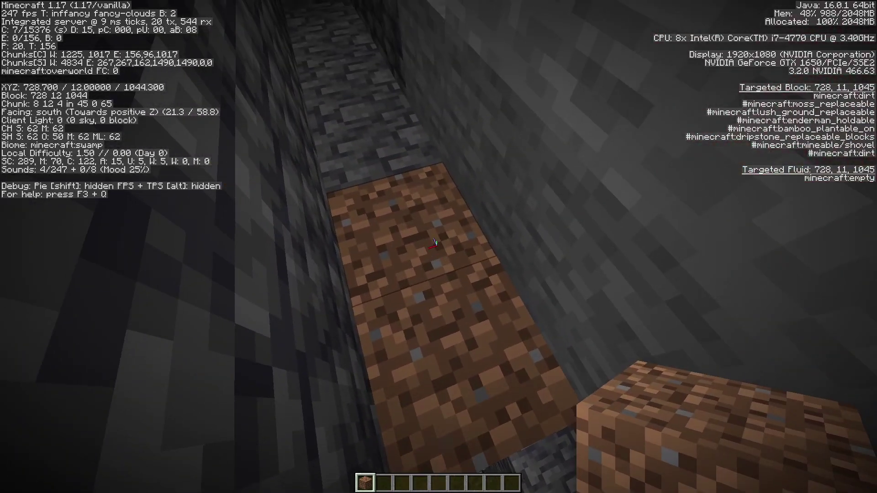
key("w")
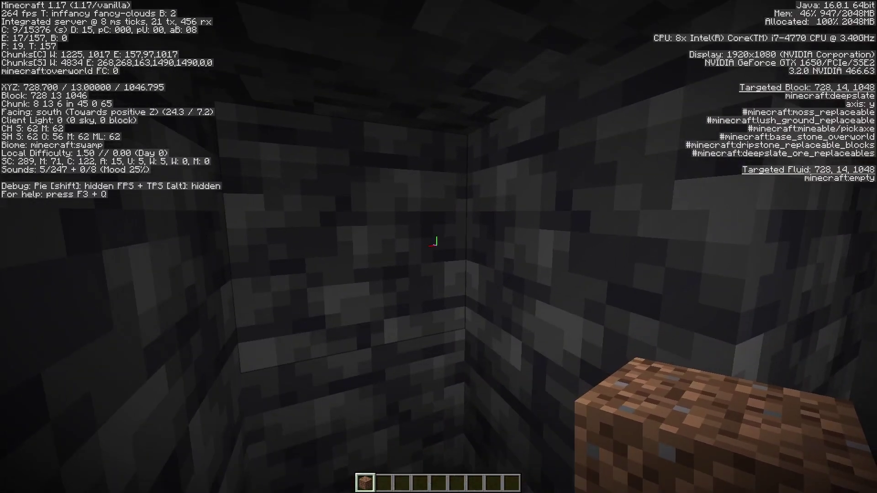
key("space")
right_click(439, 247)
right_click(439, 247)
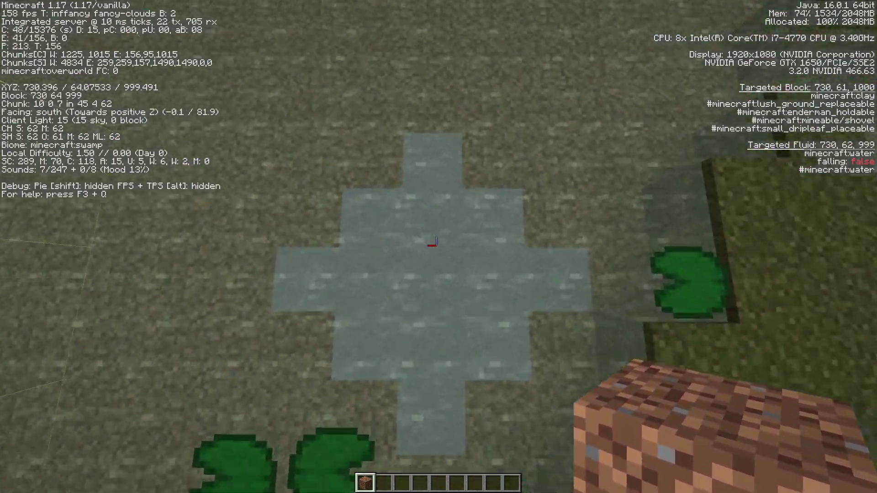
Place four dirt blocks on the clay patch to form a cross marker.
right_click(439, 246)
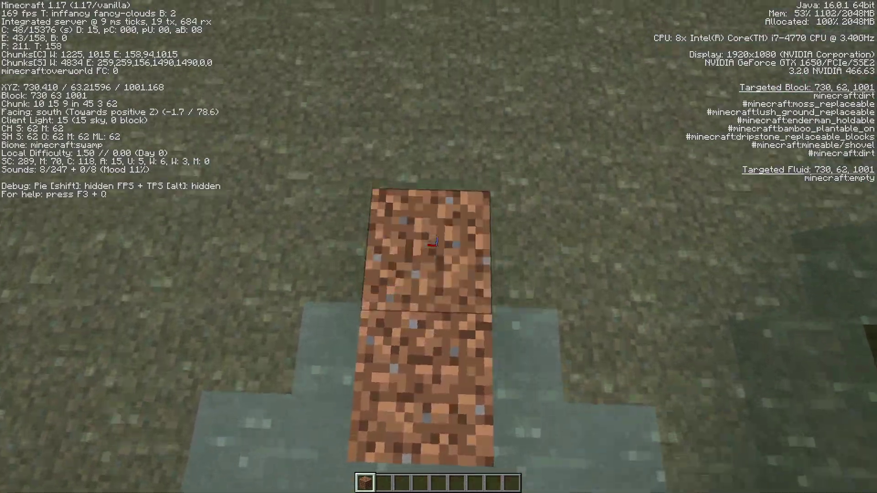
right_click(438, 246)
right_click(439, 247)
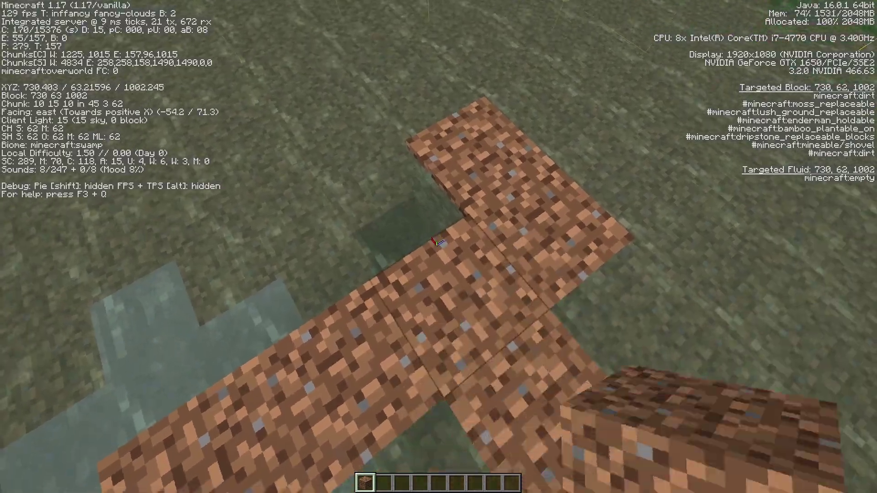
right_click(438, 247)
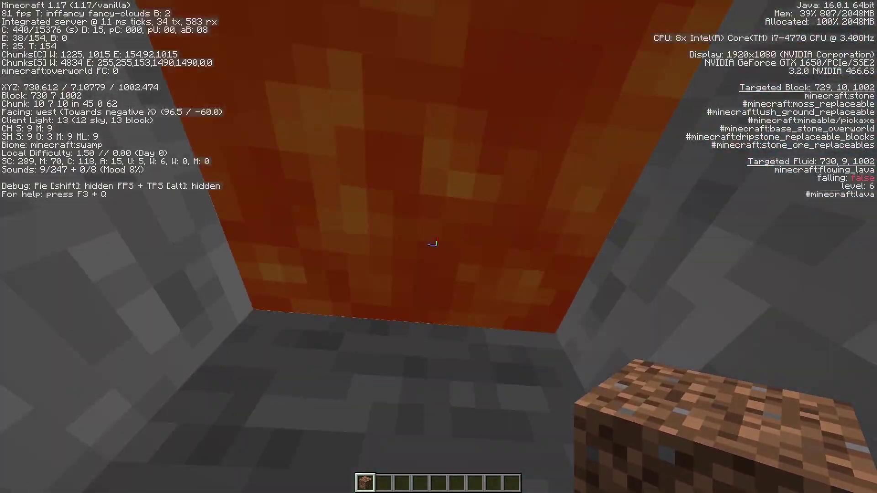
Fly up out of the shaft to high above the swamp to view the marker.
key("space")
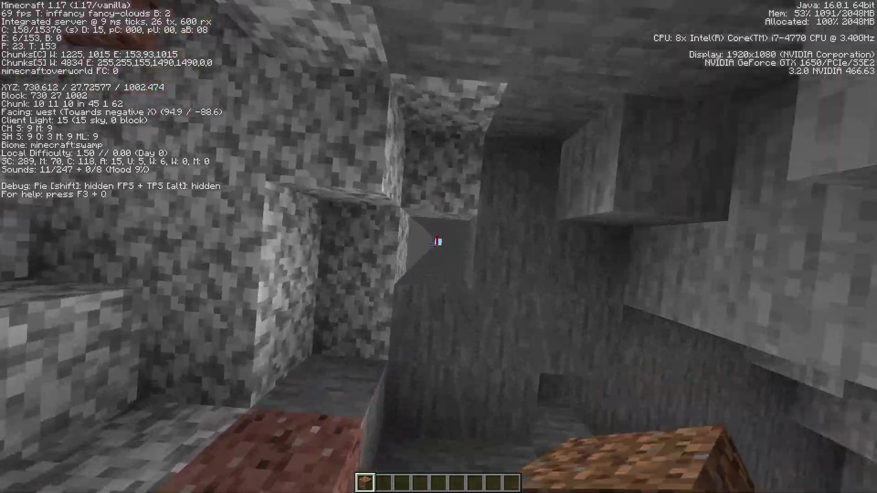
key("space")
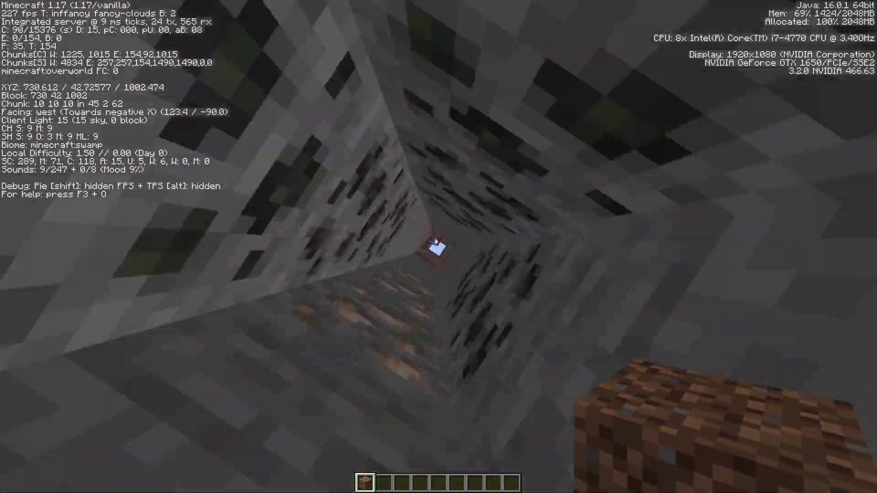
key("space")
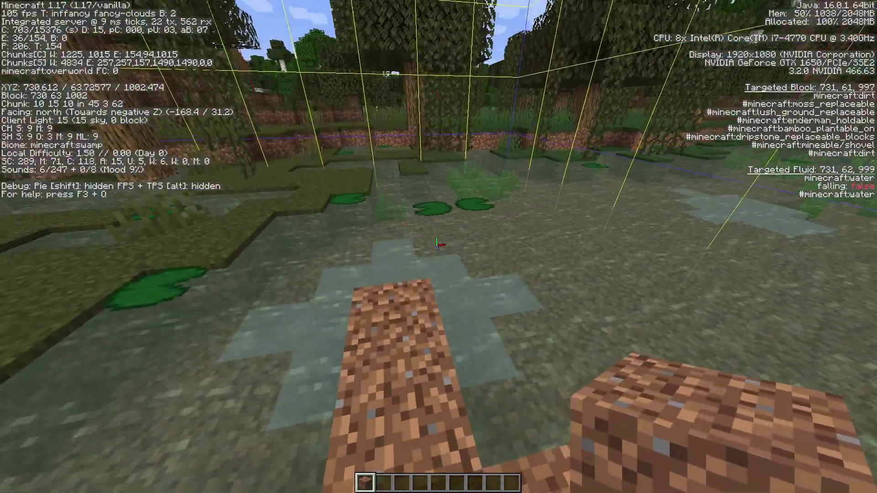
key("space")
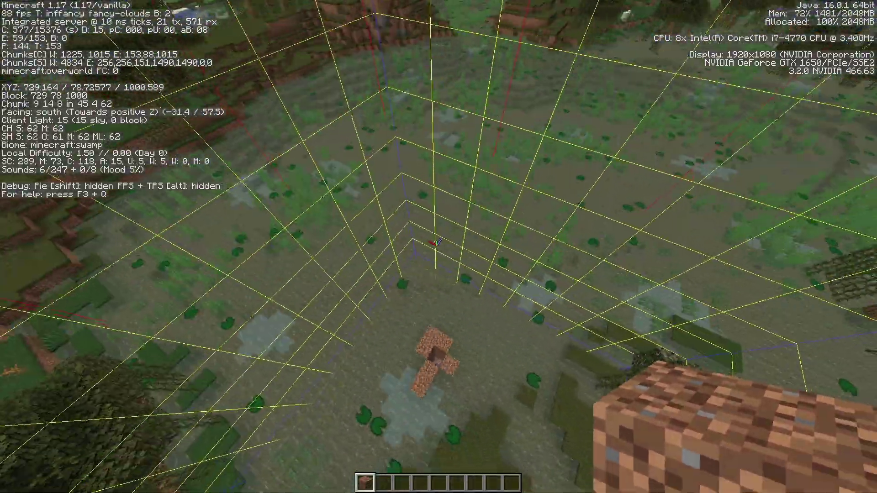